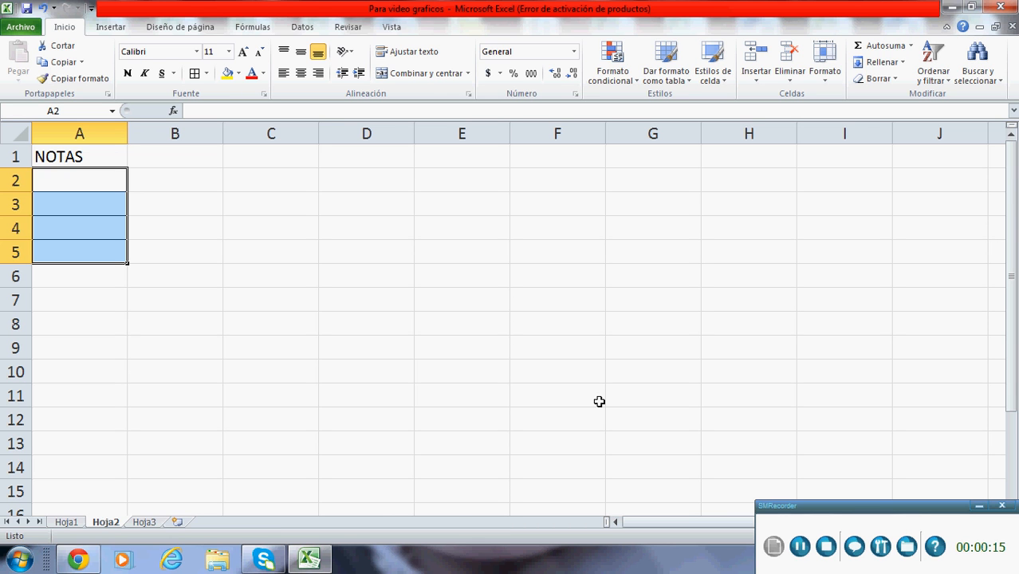
pyautogui.click(384, 255)
pyautogui.moveTo(288, 211); pyautogui.dragTo(448, 325)
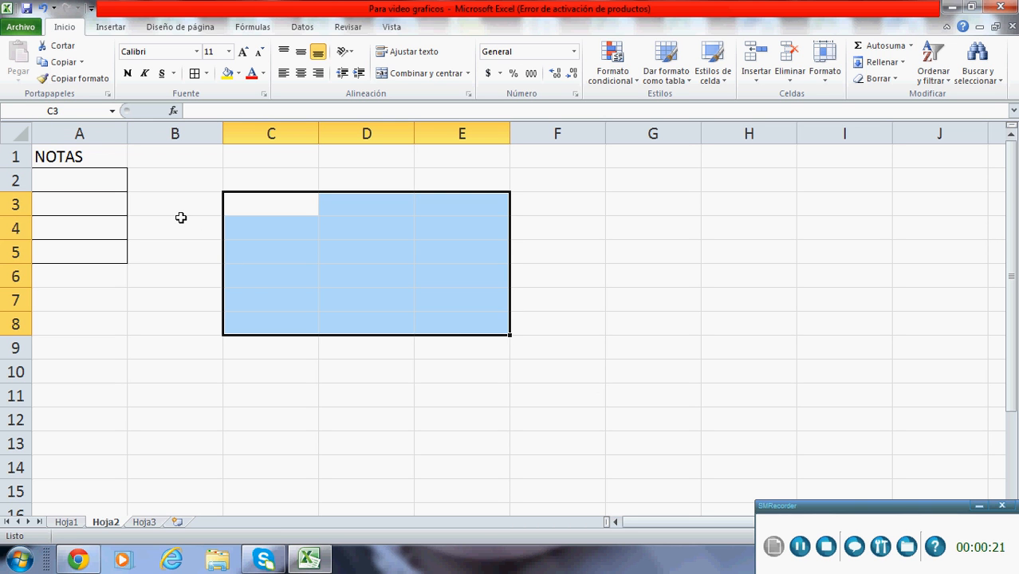
# Open the data validation settings for the cells A2:A5 under the NOTAS heading.
pyautogui.click(110, 184)
pyautogui.moveTo(110, 184); pyautogui.dragTo(104, 261)
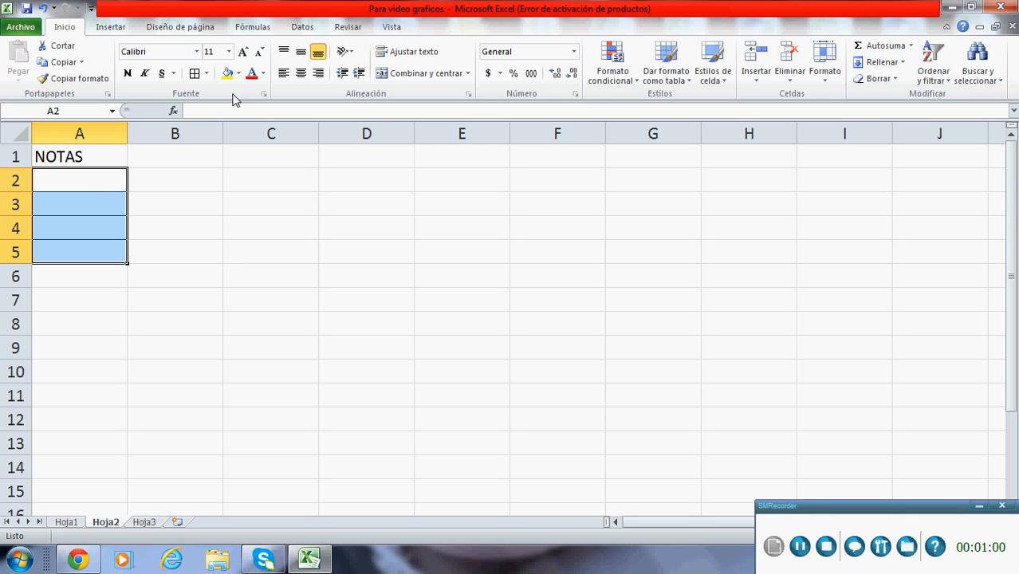
pyautogui.click(302, 27)
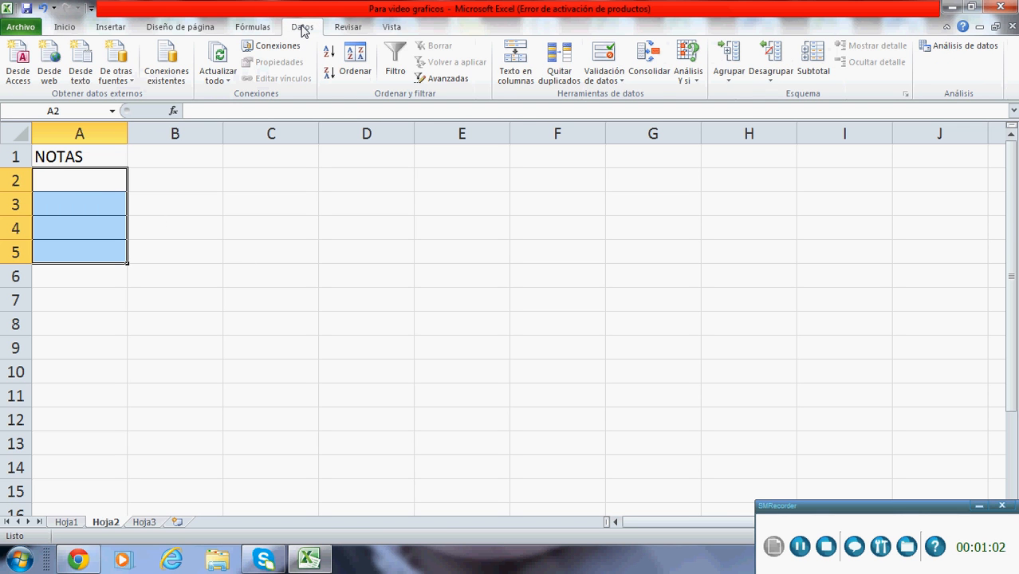
pyautogui.click(622, 83)
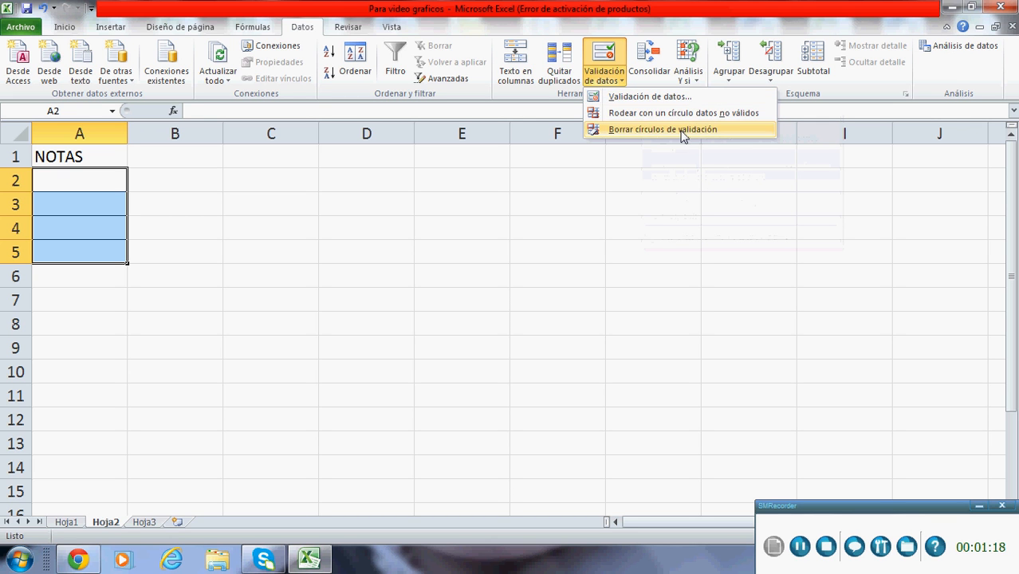
pyautogui.click(635, 98)
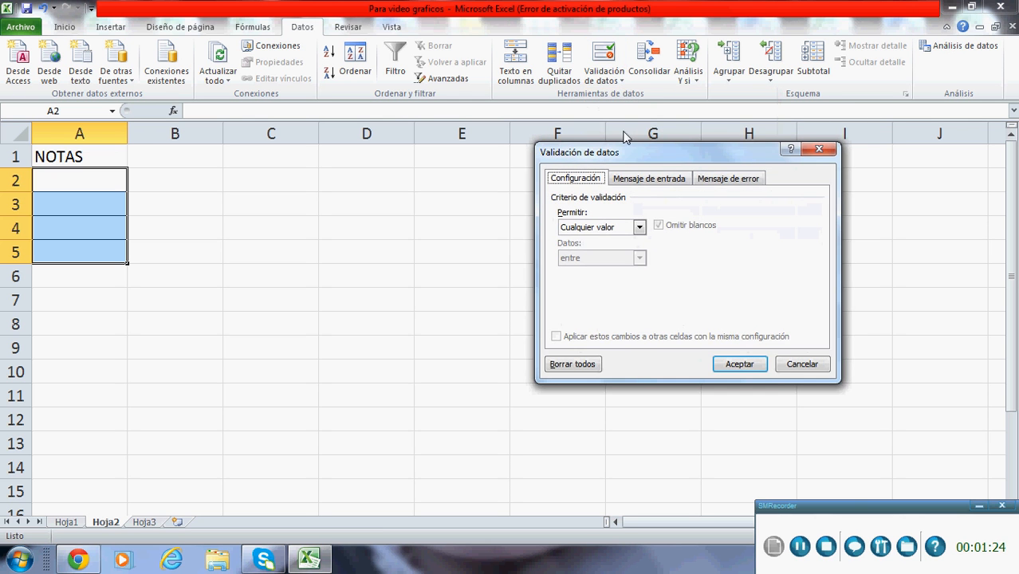
pyautogui.moveTo(629, 154); pyautogui.dragTo(457, 98)
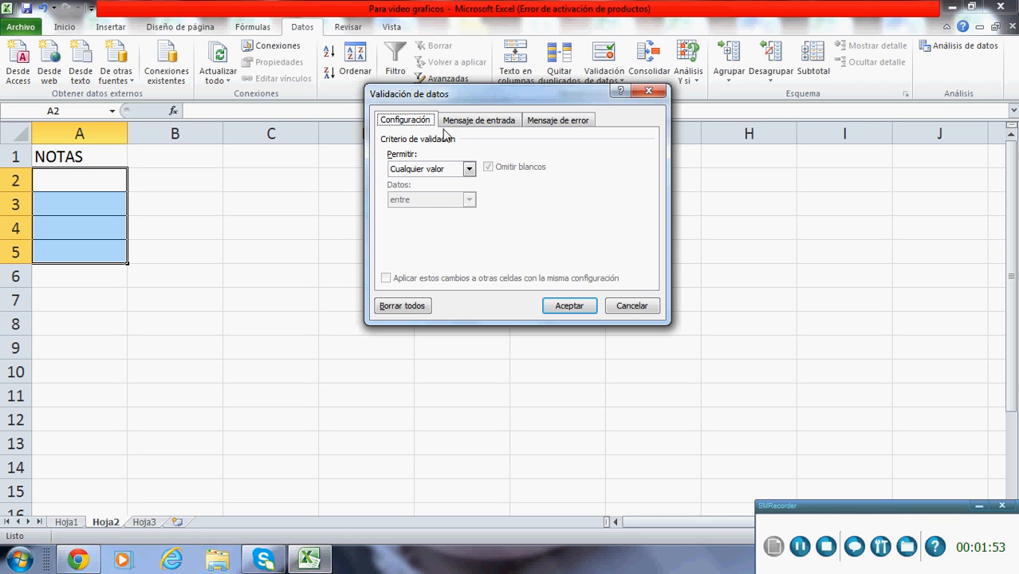
# Review the input message and error message options available for the validation rule.
pyautogui.click(470, 124)
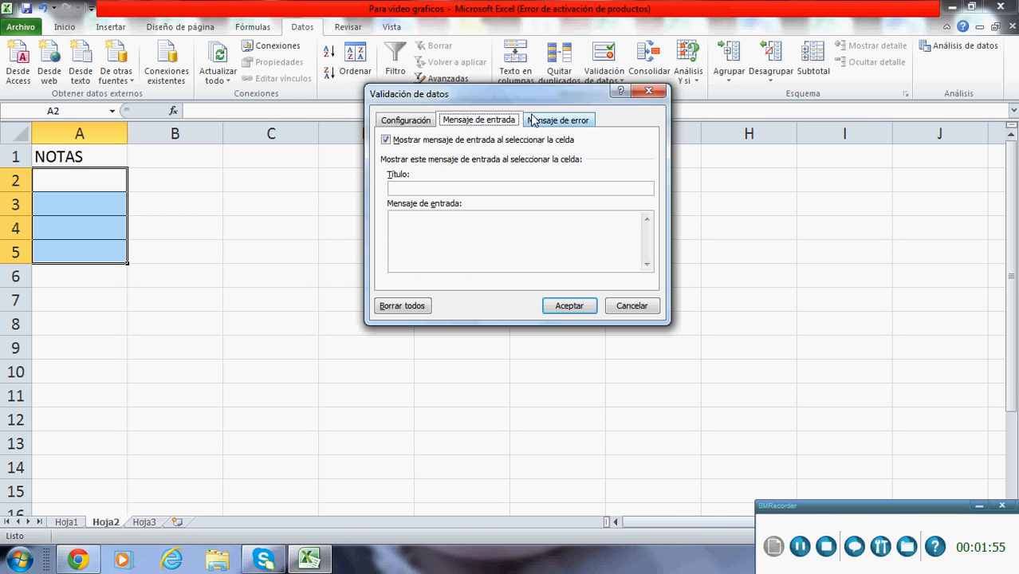
pyautogui.click(533, 119)
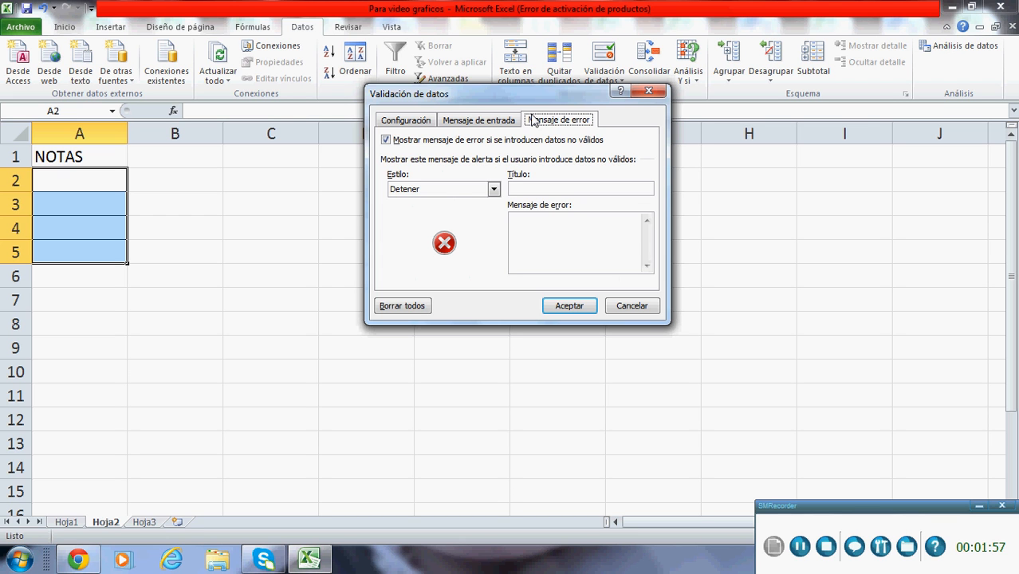
pyautogui.click(494, 125)
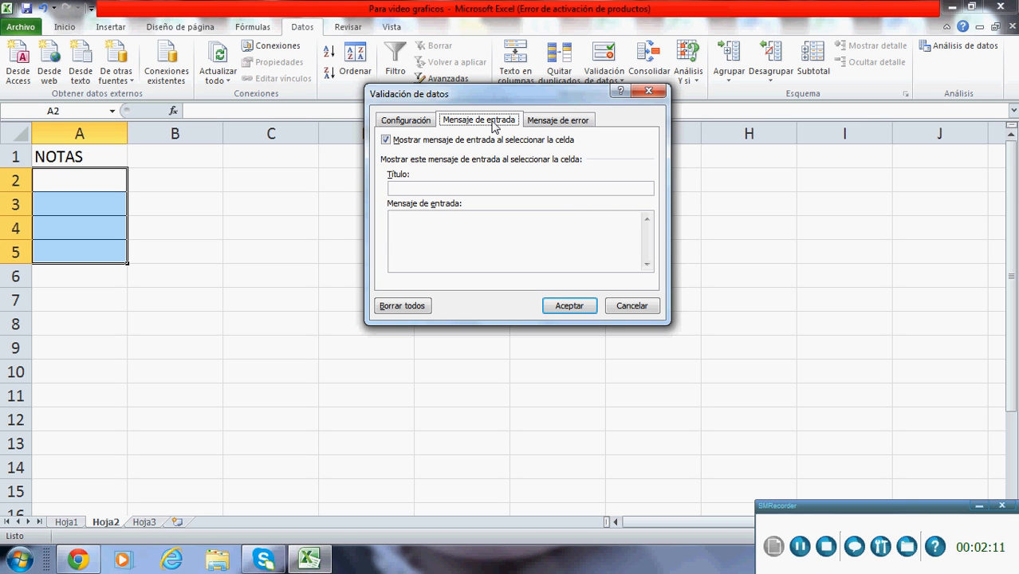
pyautogui.click(556, 123)
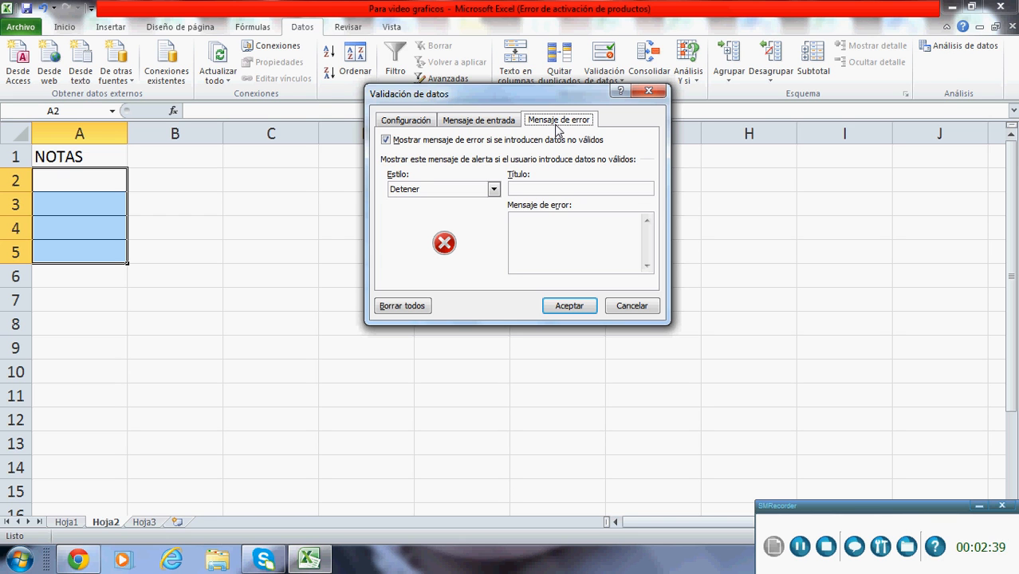
# Set the validation criterion to allow Decimal values.
pyautogui.click(422, 126)
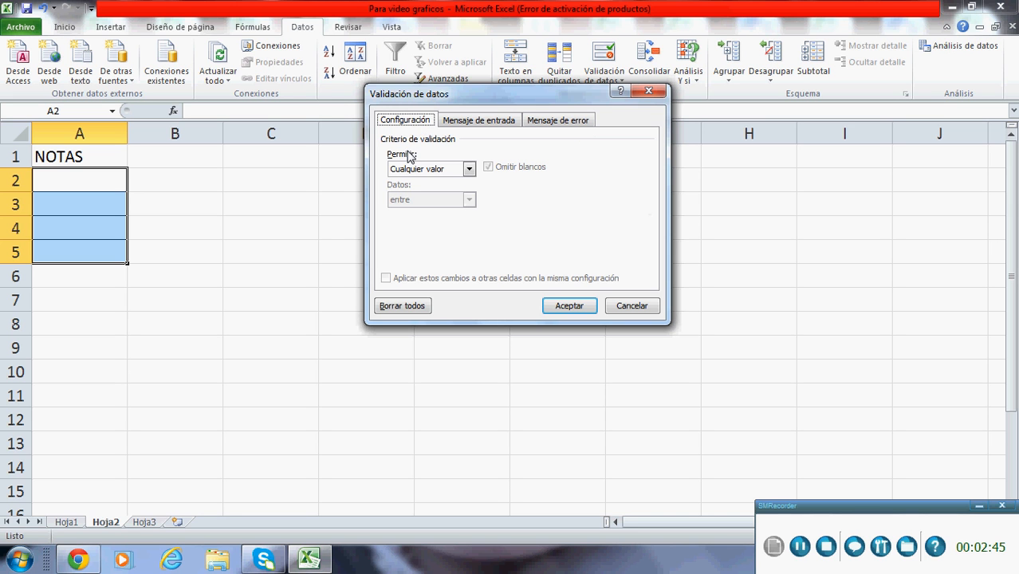
pyautogui.click(469, 169)
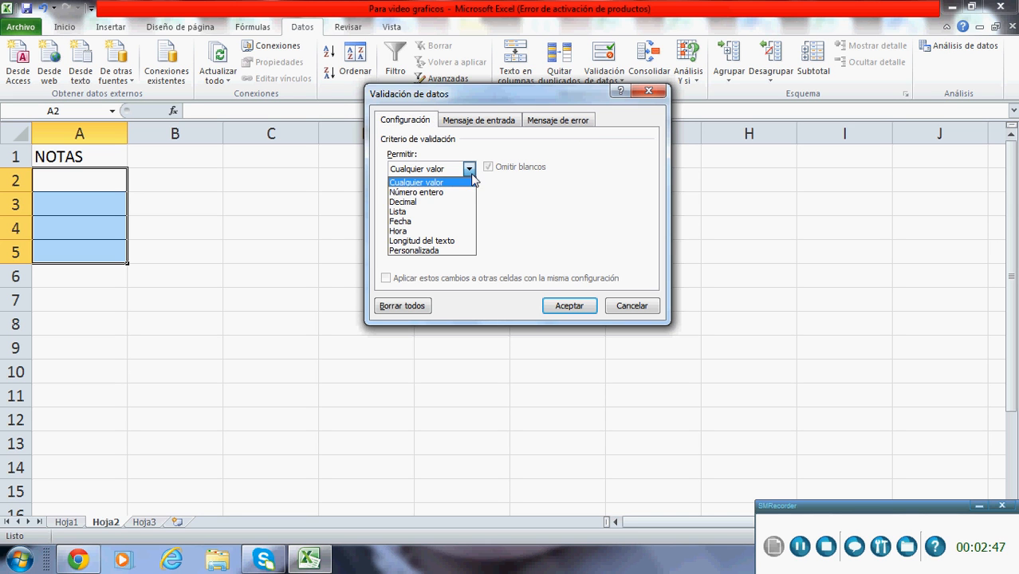
pyautogui.click(454, 199)
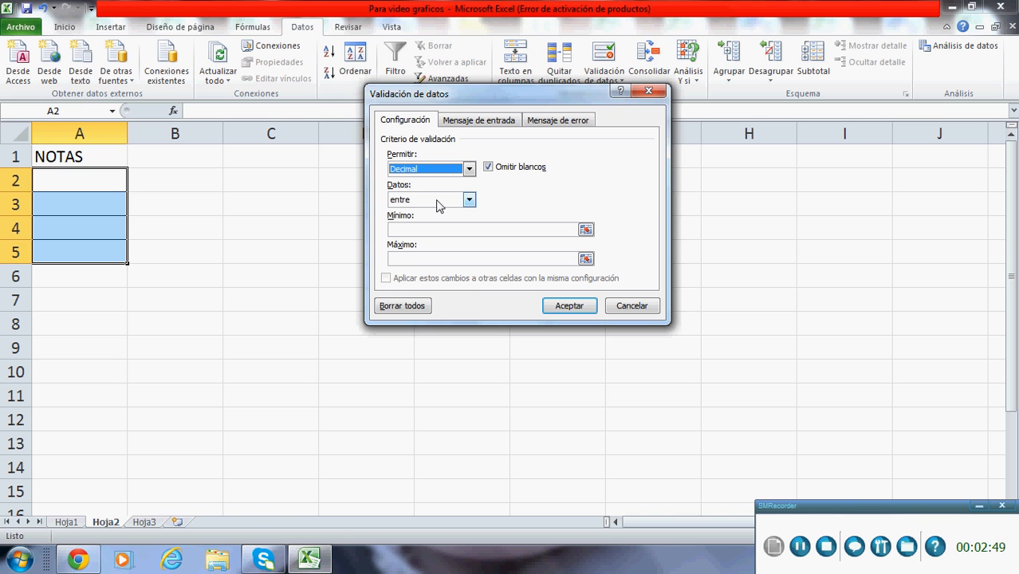
# Restrict the decimal values to the range "entre" a minimum of 0 and a maximum of 5.
pyautogui.click(469, 201)
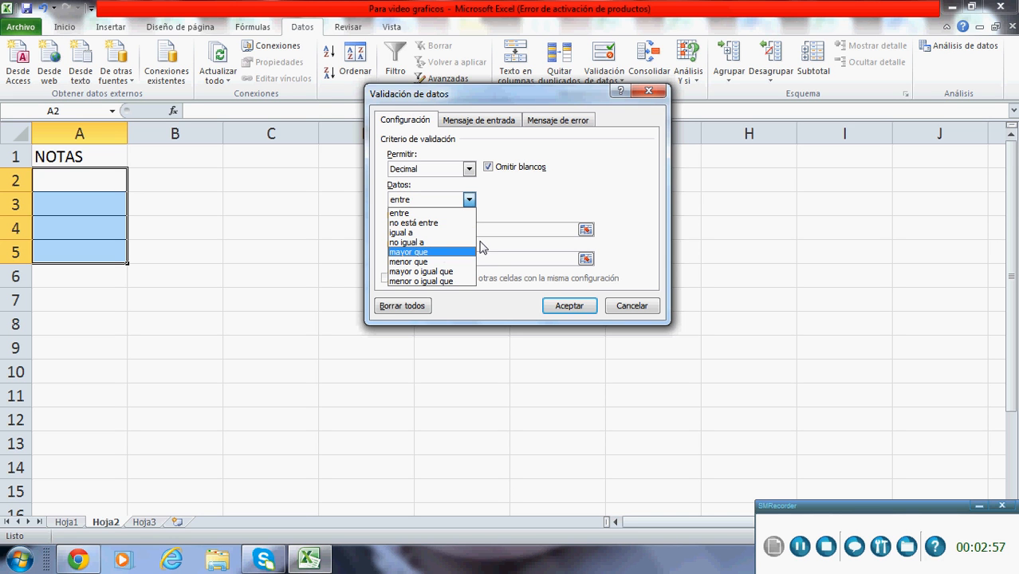
pyautogui.click(433, 213)
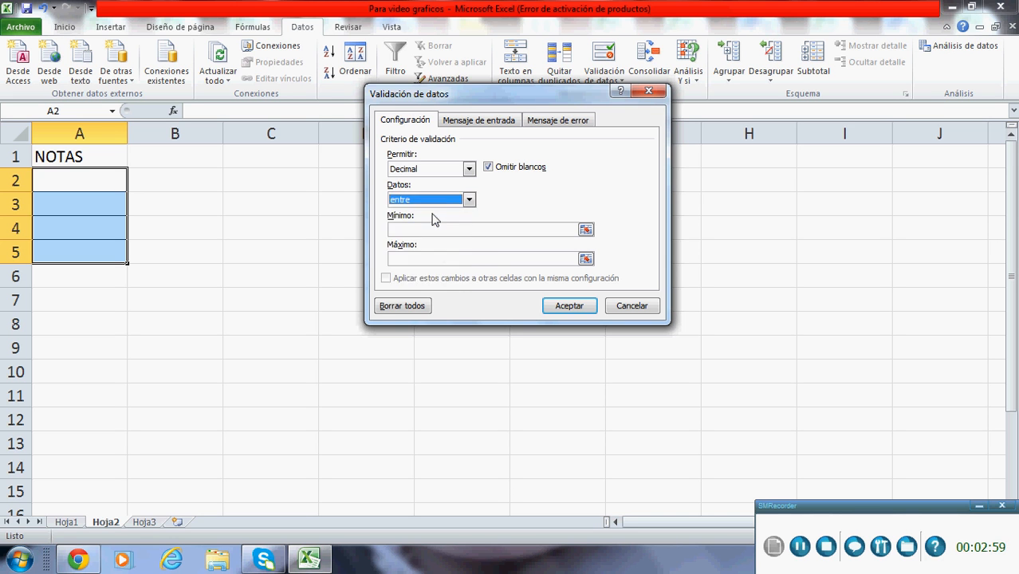
pyautogui.click(426, 232)
pyautogui.write('0')
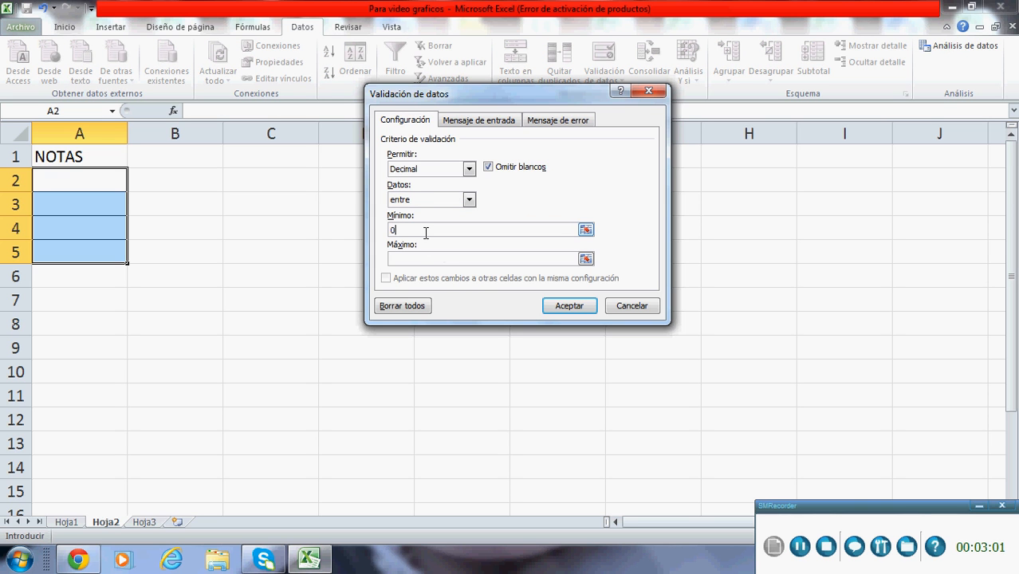
pyautogui.click(414, 259)
pyautogui.write('5')
# Set the comparison to "menor o igual que" with a maximum of 5.
pyautogui.click(469, 199)
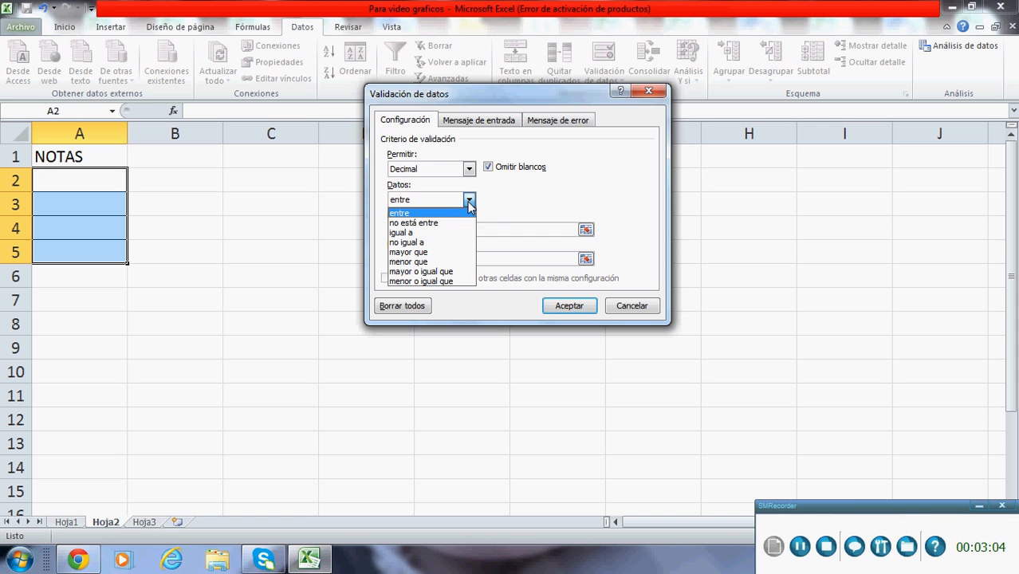
pyautogui.click(453, 282)
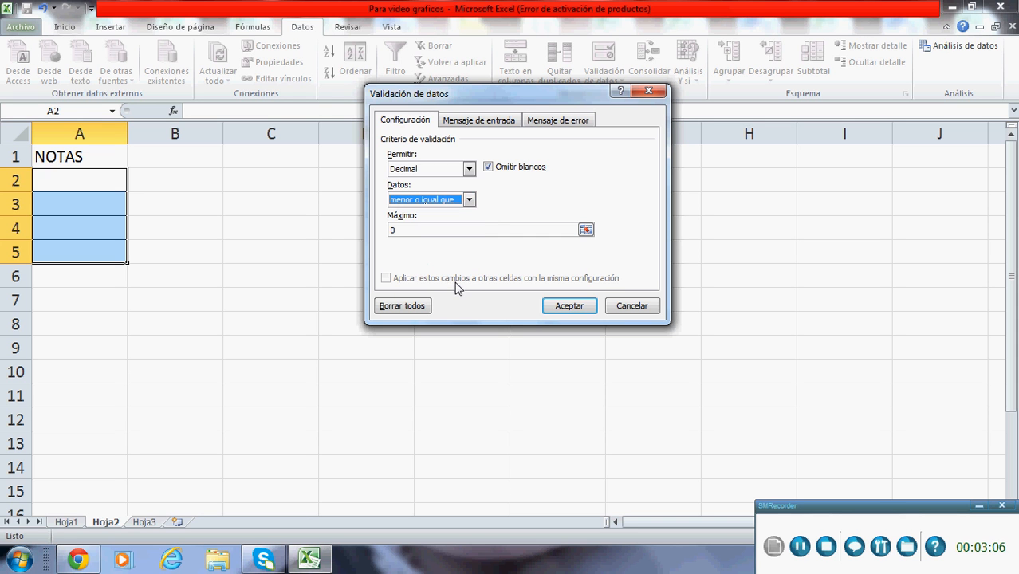
pyautogui.click(412, 233)
pyautogui.press('BackSpace')
pyautogui.write('5')
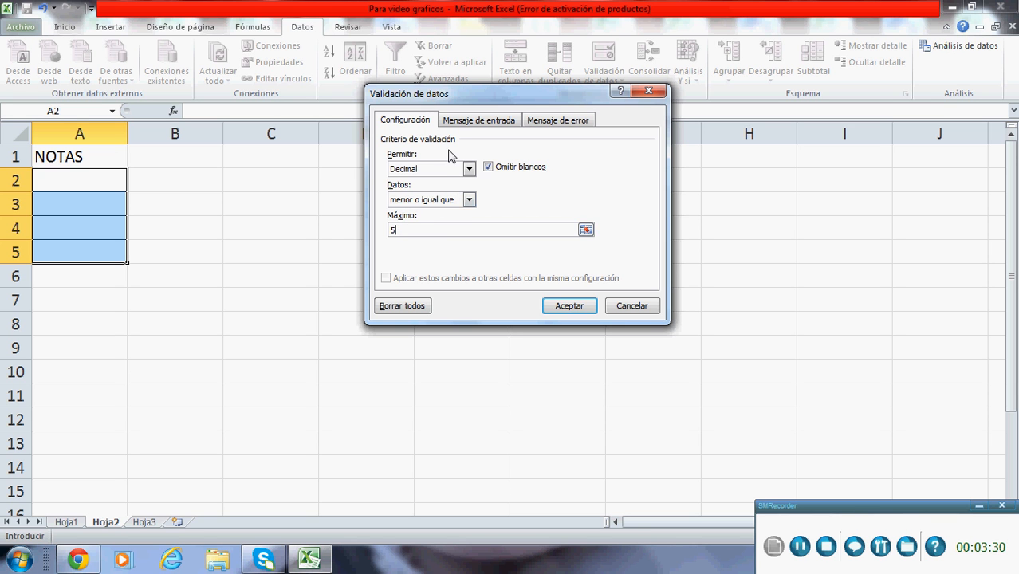
# Define an input message titled "Nota" with the text "EL maximo a ingresar debe ser 5".
pyautogui.click(479, 124)
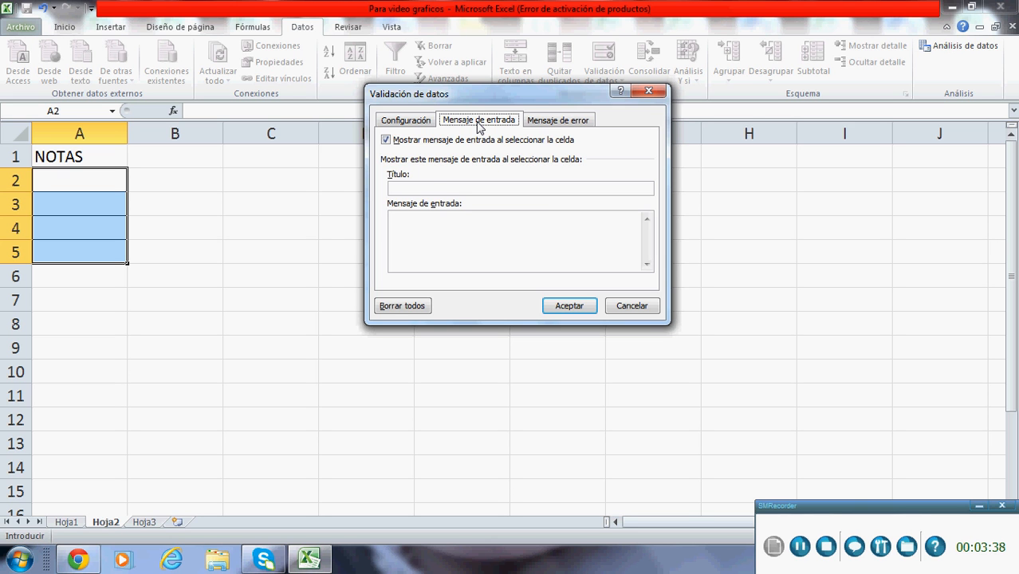
pyautogui.click(429, 189)
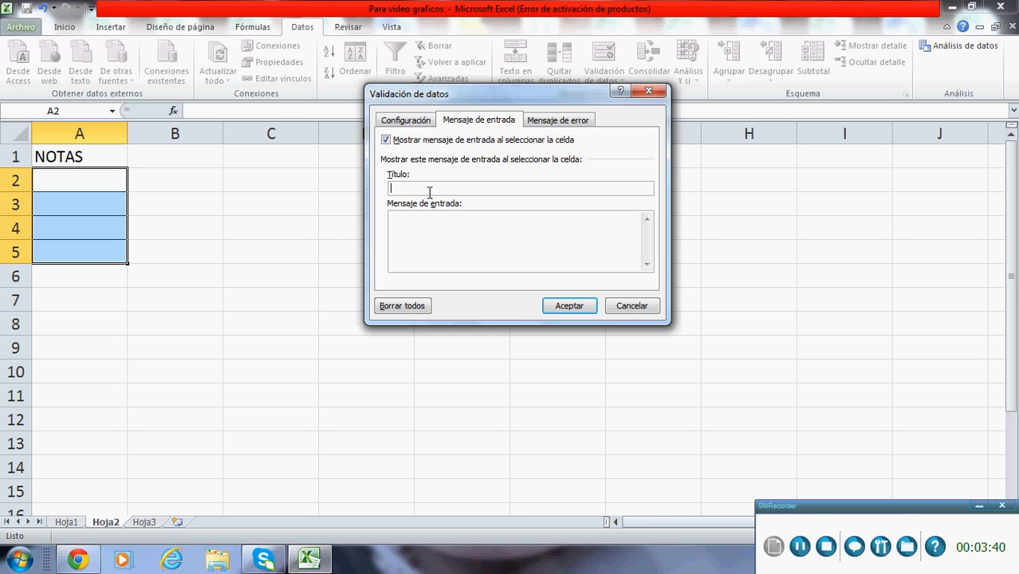
pyautogui.write('Nota')
pyautogui.click(417, 229)
pyautogui.write('EL maximo a ingresar debe ser 5')
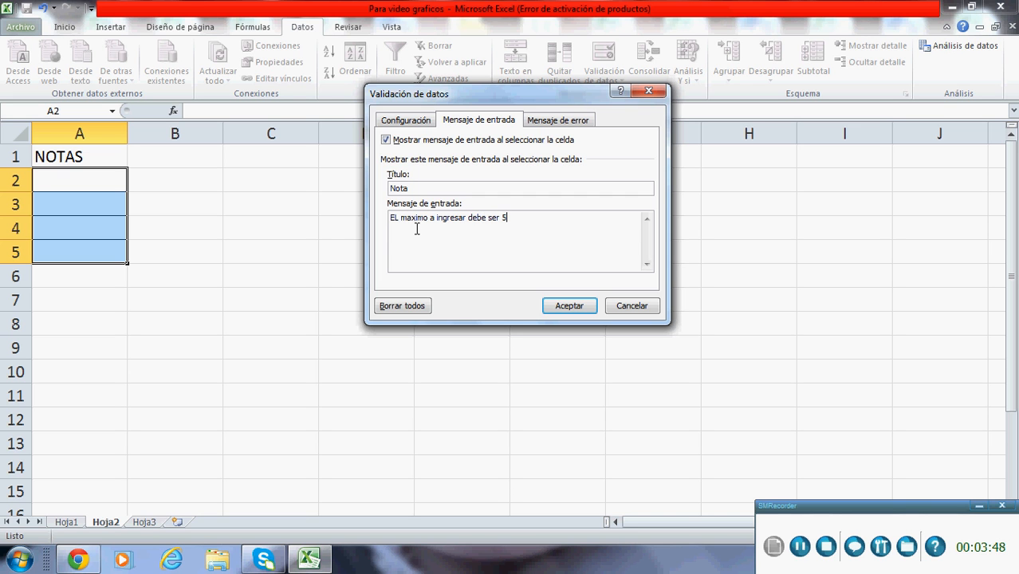
# Define an error message titled "IMPORTANTE" with the text "usted esta excediendo la nota maxima que es 5".
pyautogui.click(548, 124)
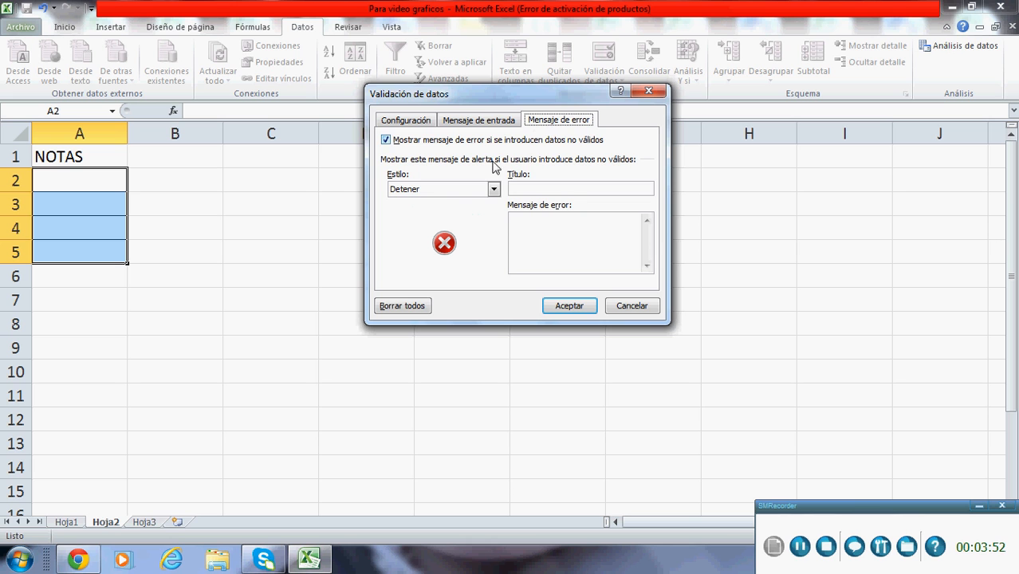
pyautogui.click(524, 190)
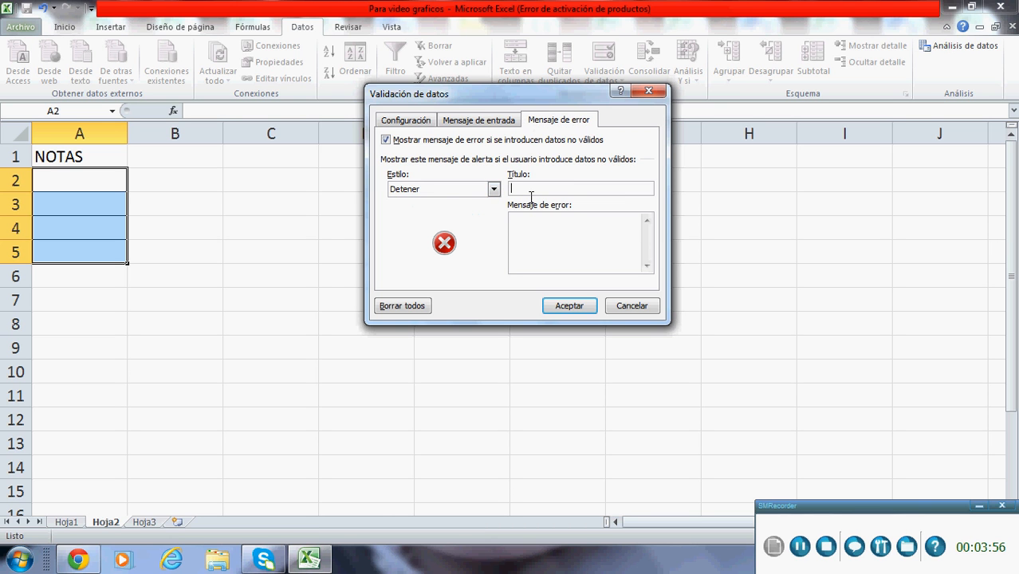
pyautogui.write('err')
pyautogui.press('BackSpace')
pyautogui.press('BackSpace')
pyautogui.press('BackSpace')
pyautogui.write('IPO')
pyautogui.press('BackSpace')
pyautogui.press('BackSpace')
pyautogui.write('MPORTANTE')
pyautogui.click(536, 237)
pyautogui.write('usted esta excediendo la nota maxima que es 5')
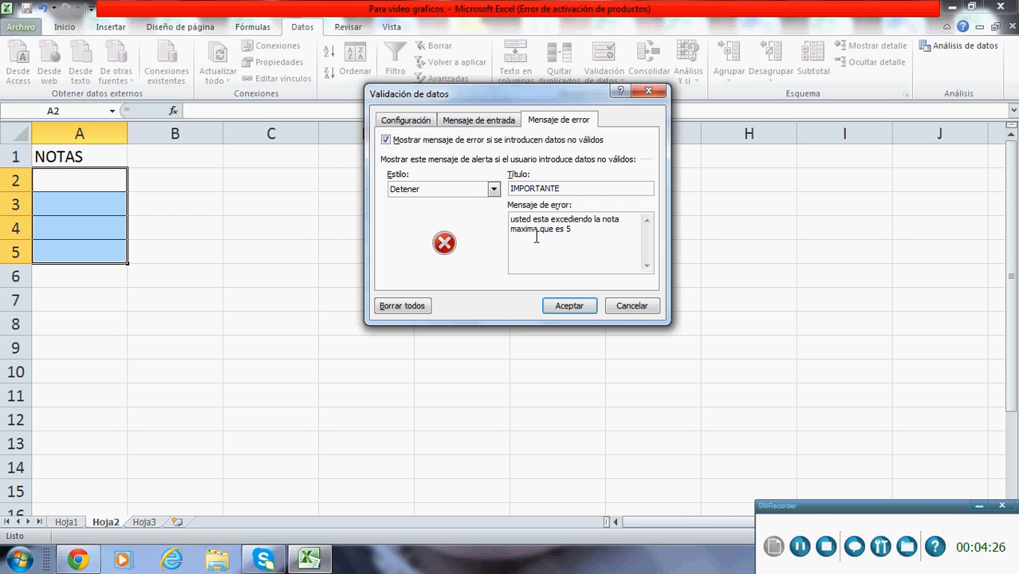
# Choose the Detener style for the error alert and apply the validation rule to the cells.
pyautogui.click(493, 191)
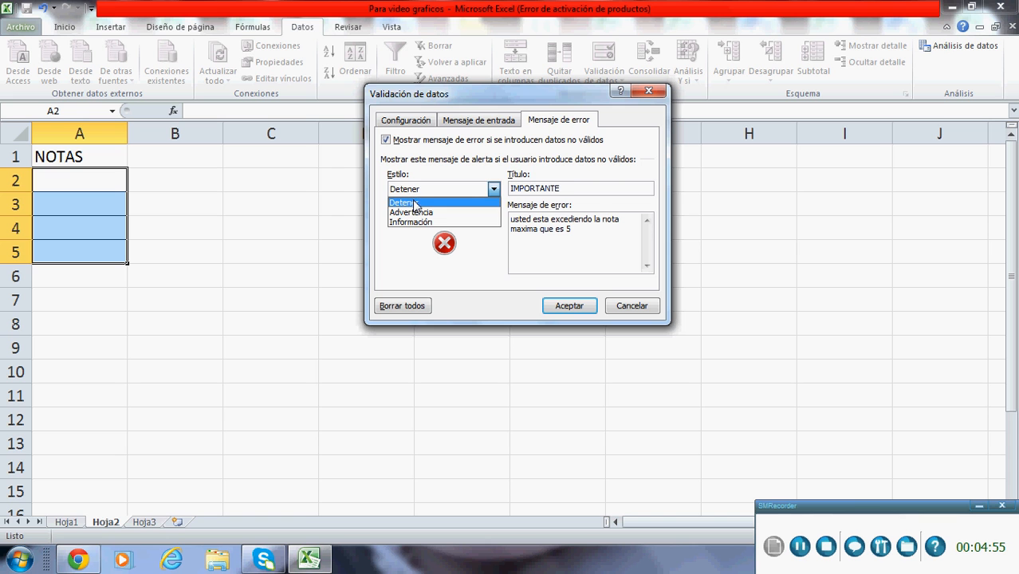
pyautogui.click(413, 203)
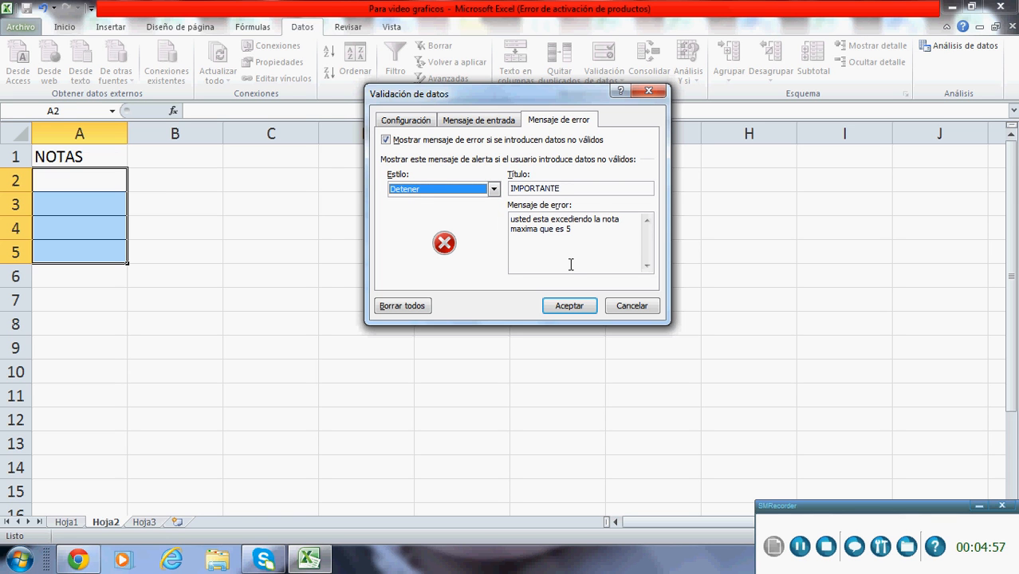
pyautogui.click(568, 306)
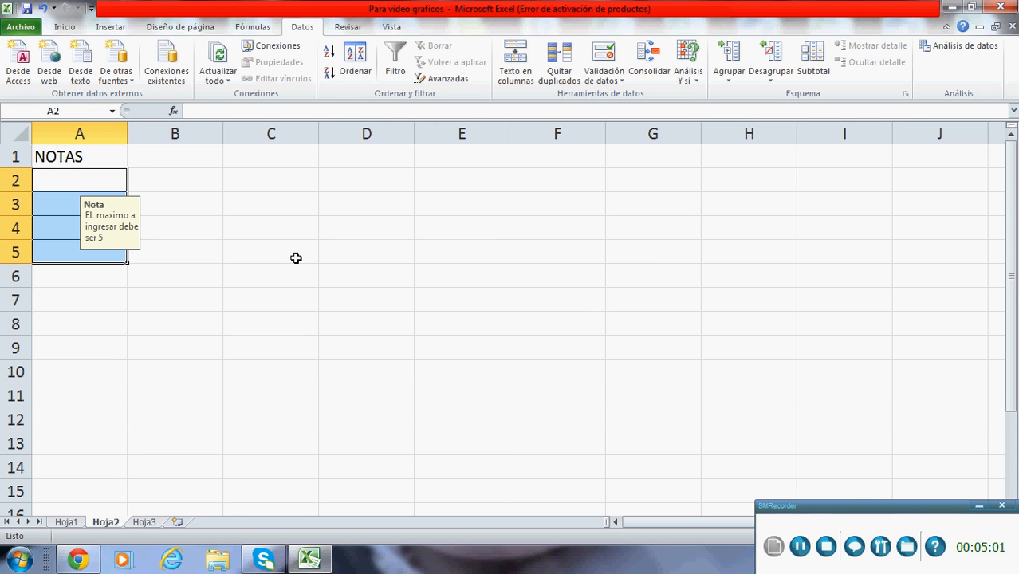
# Check the input message on each of the cells A2 to A5 and compare with cell C3 outside the range.
pyautogui.click(69, 209)
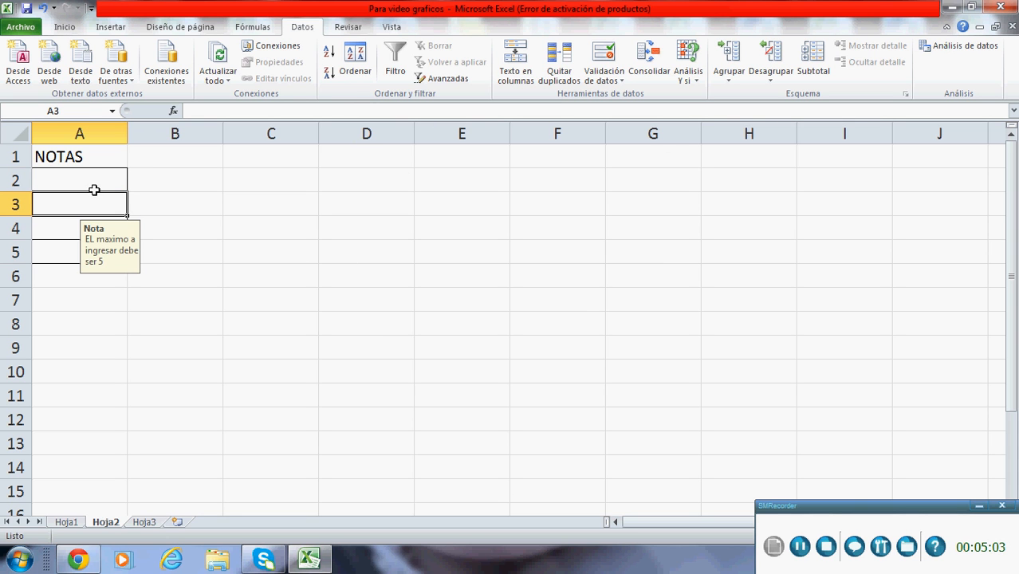
pyautogui.click(94, 190)
pyautogui.click(80, 237)
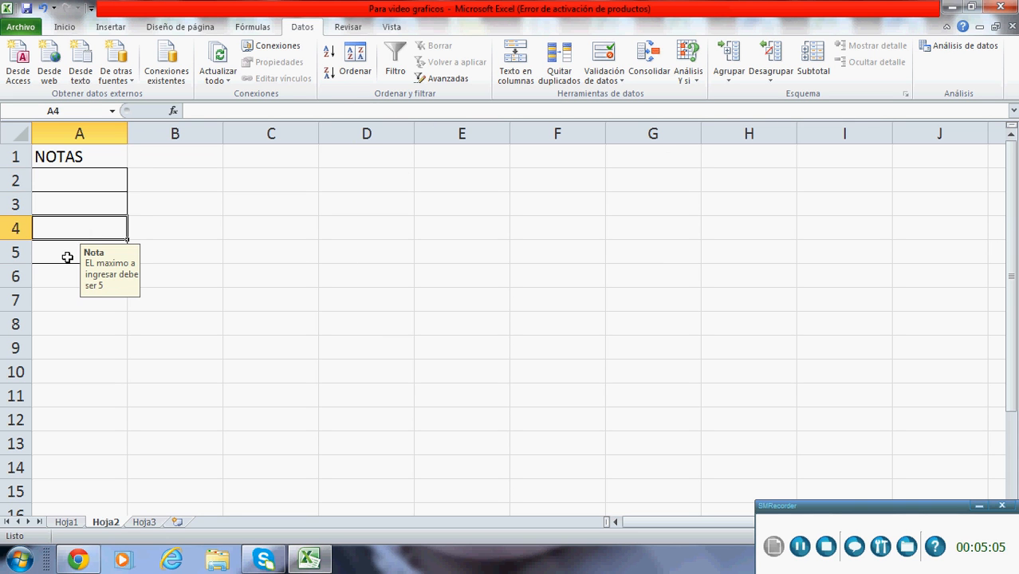
pyautogui.click(67, 256)
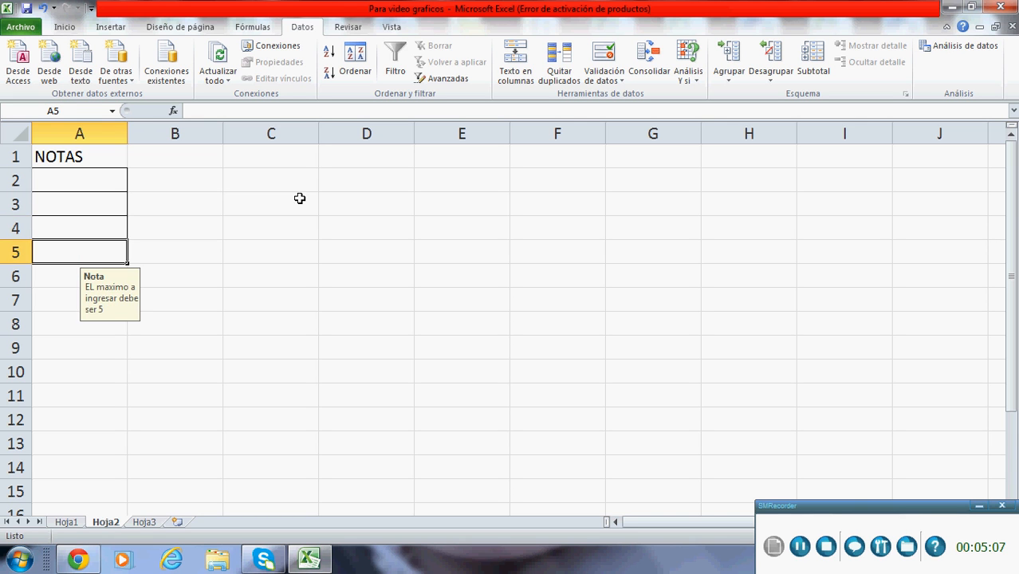
pyautogui.click(301, 200)
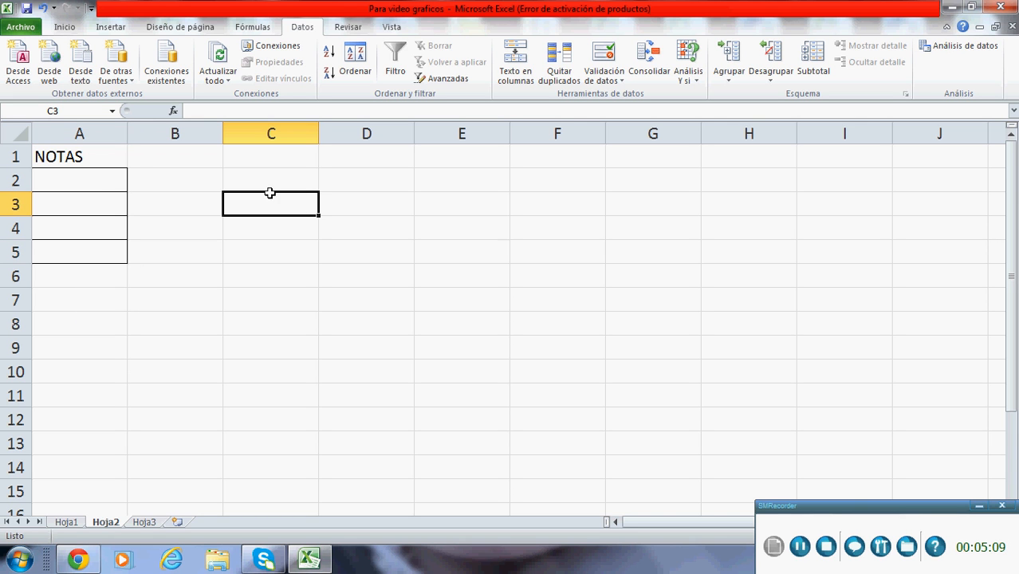
# Test the validation rule by trying to enter a grade of 7 in cell A2.
pyautogui.click(119, 182)
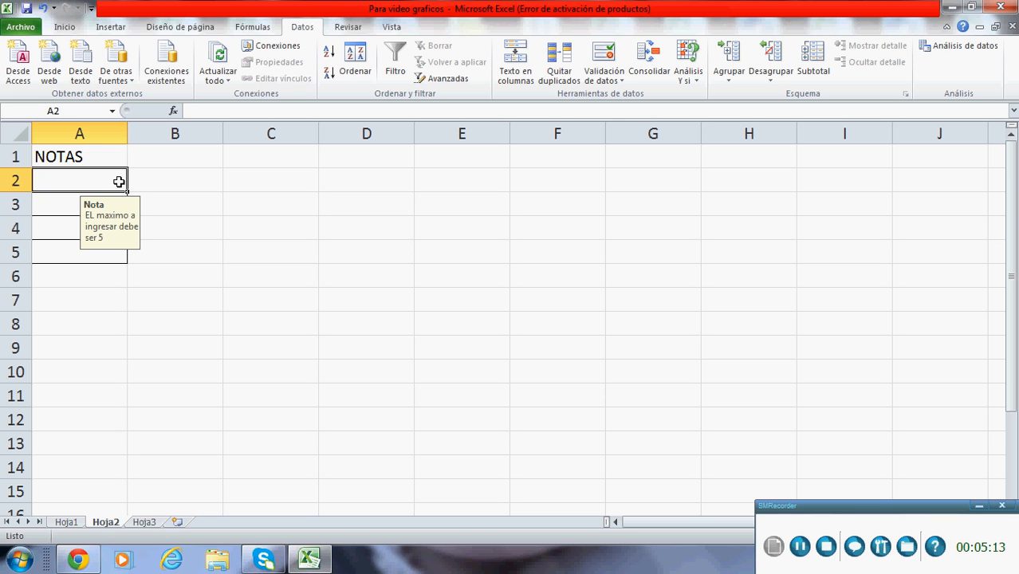
pyautogui.write('7')
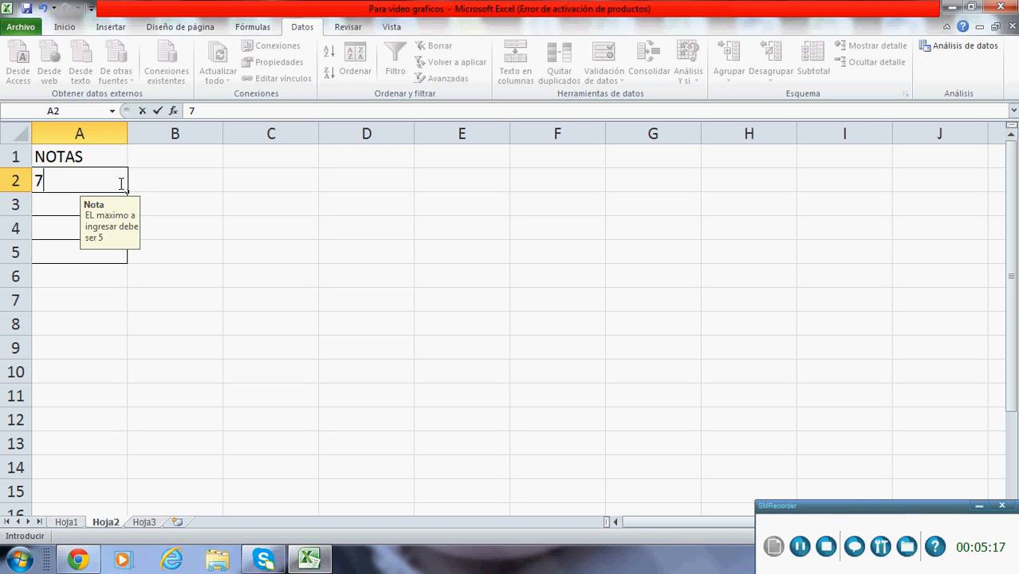
pyautogui.press('Return')
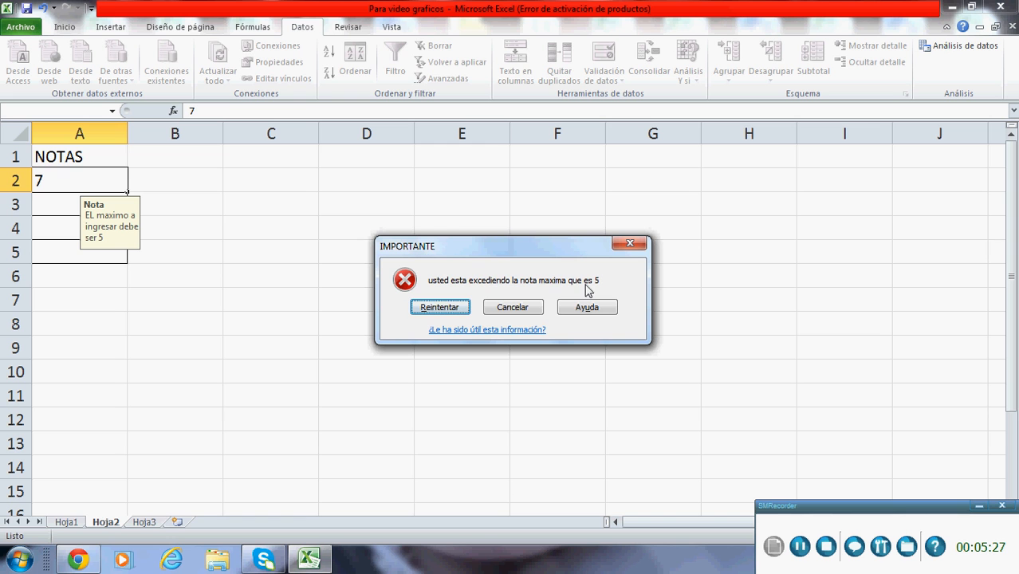
# Retry the rejected entry in cell A2 with a grade of 5.
pyautogui.click(467, 311)
pyautogui.write('5')
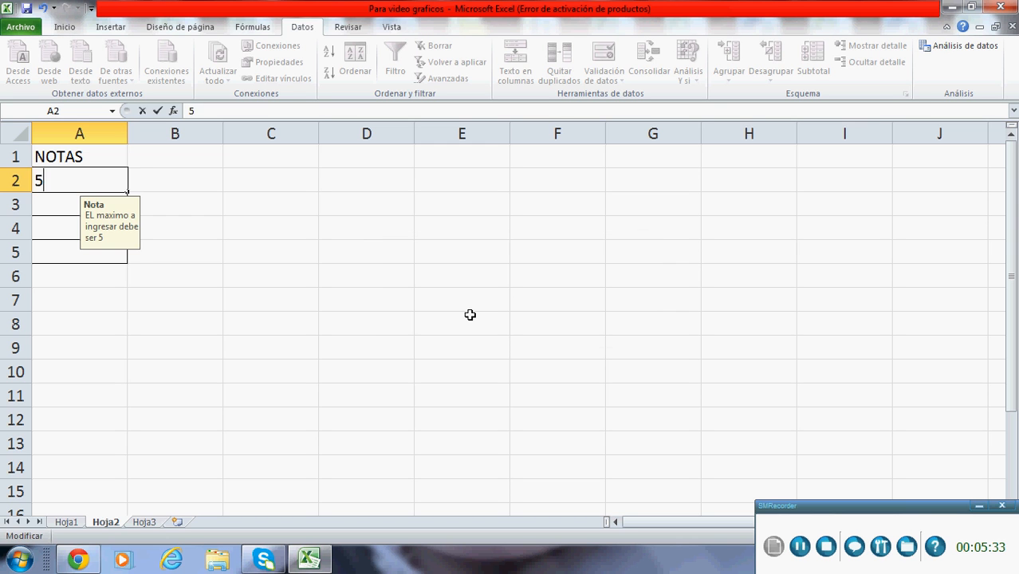
pyautogui.press('Return')
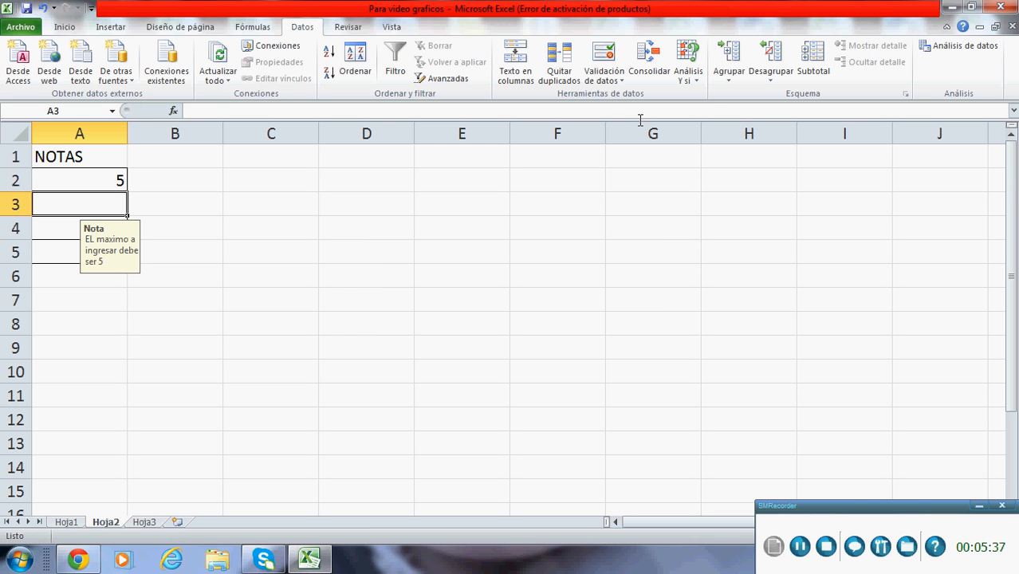
# Review the validation criteria of cell A3 and the data types that can be allowed, leaving the settings as they are.
pyautogui.click(621, 82)
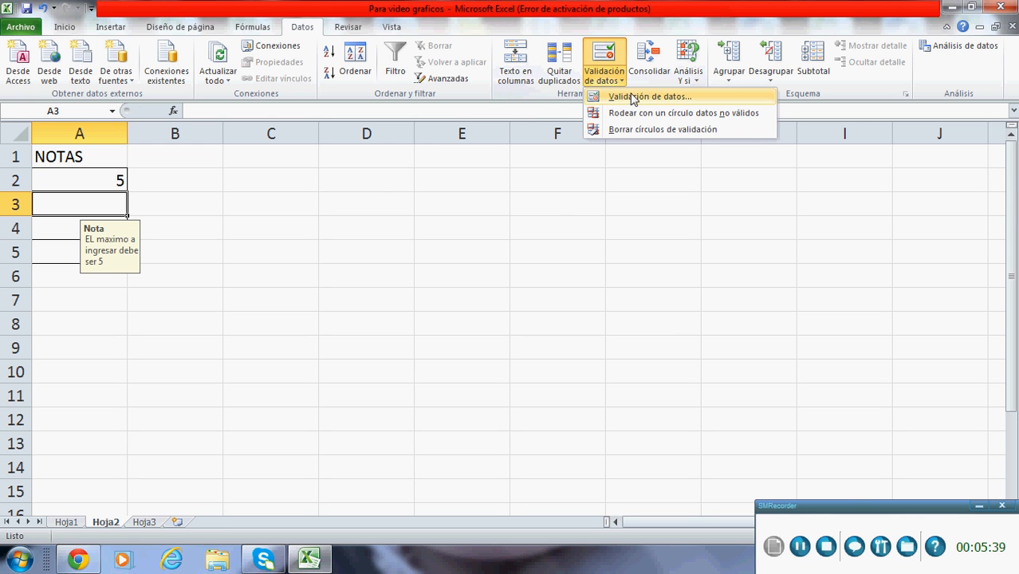
pyautogui.click(631, 97)
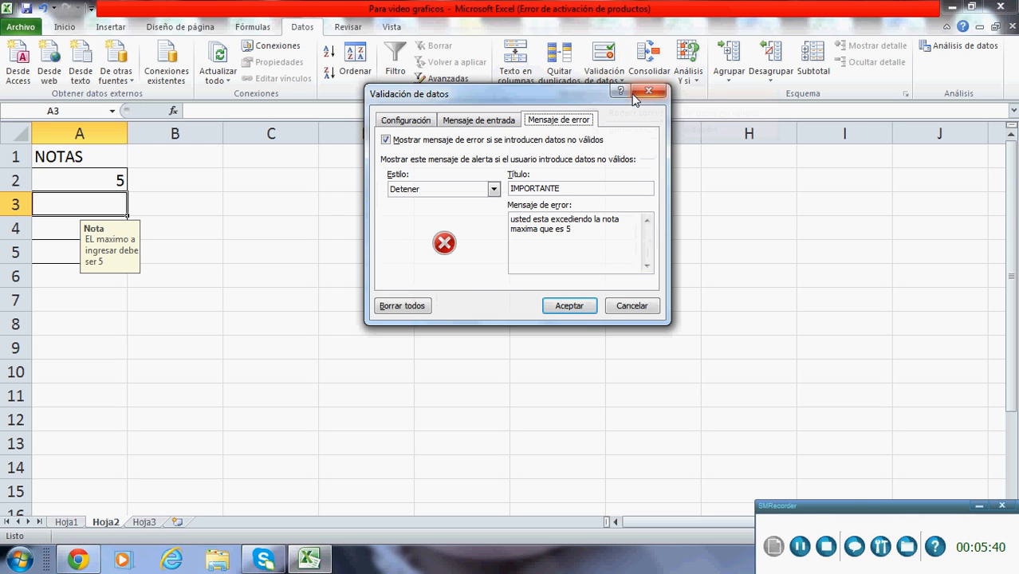
pyautogui.click(403, 121)
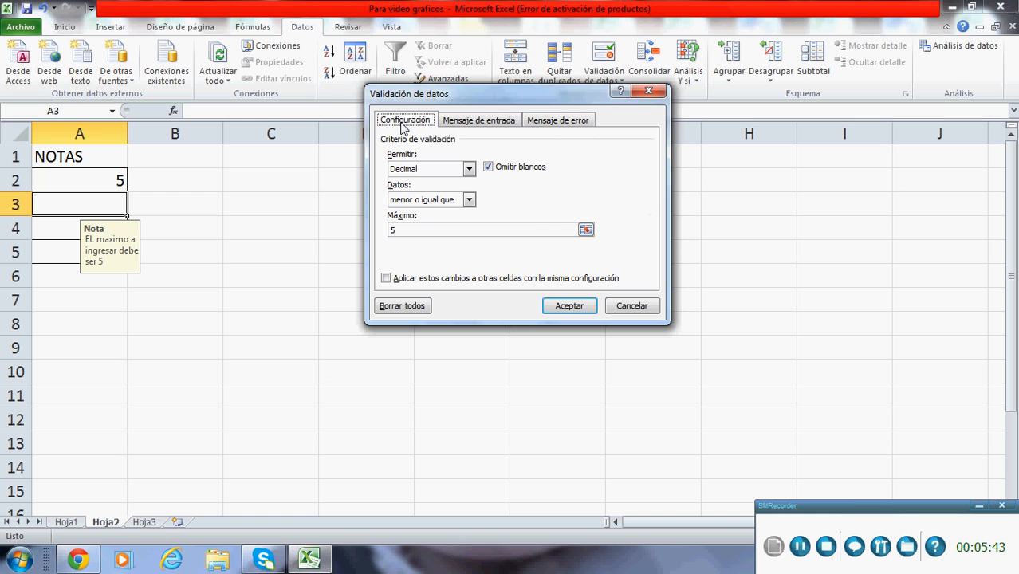
pyautogui.click(472, 168)
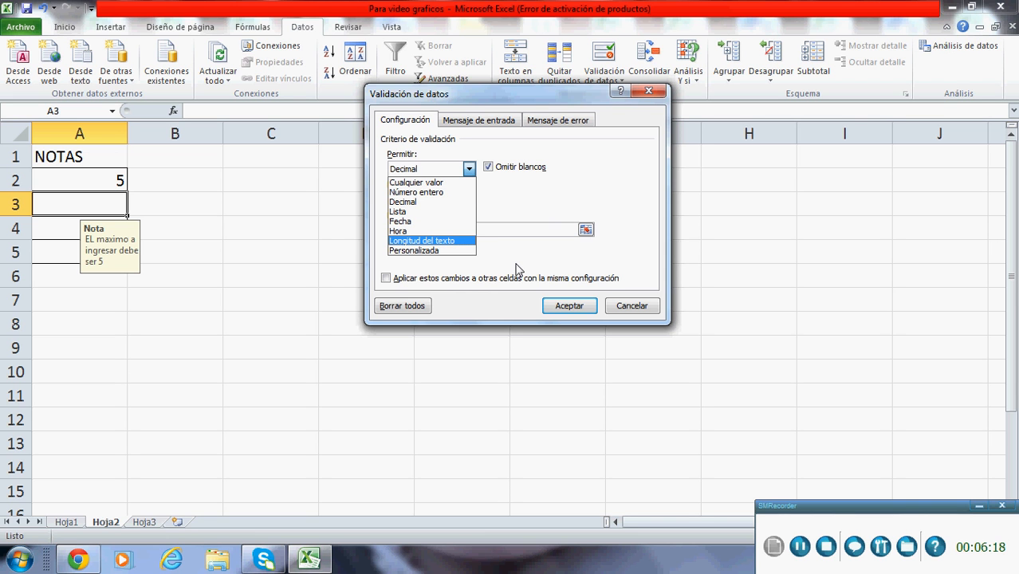
pyautogui.click(569, 306)
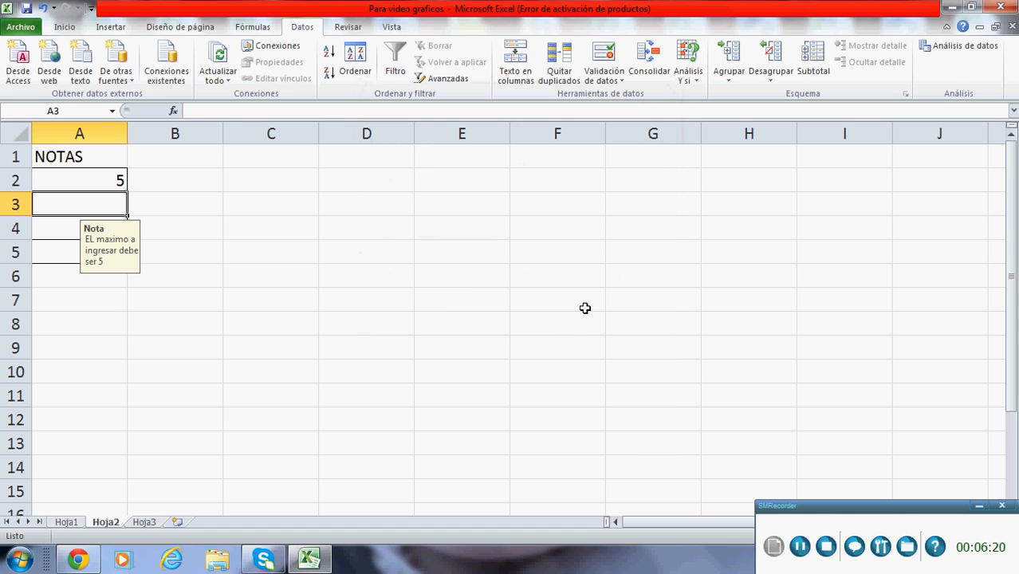